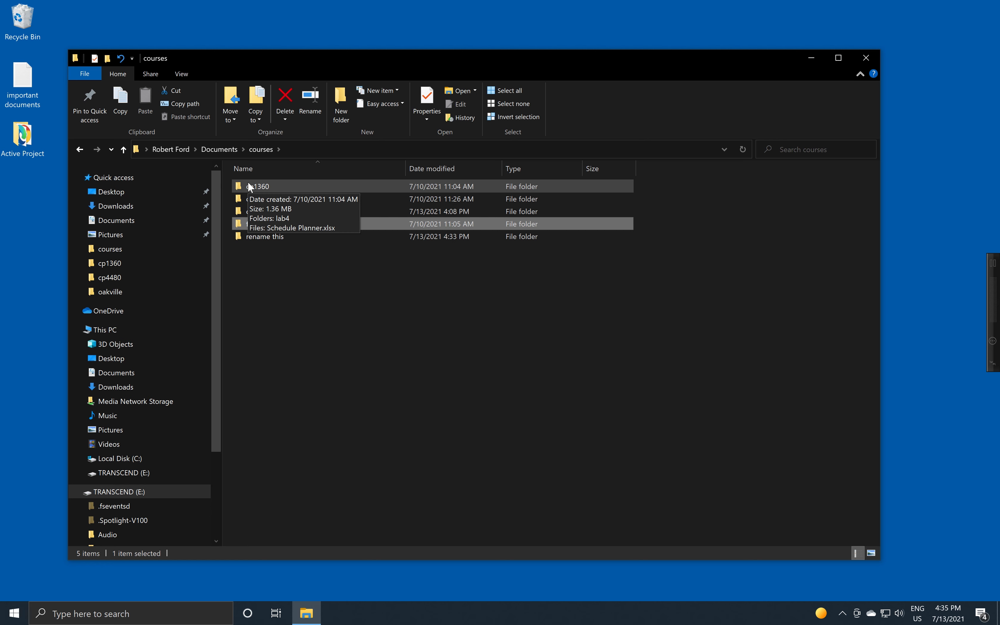
Move the cp1360 folder from courses into fall_semester, check it there, and undo the move from the courses folder.
left_click(336, 304)
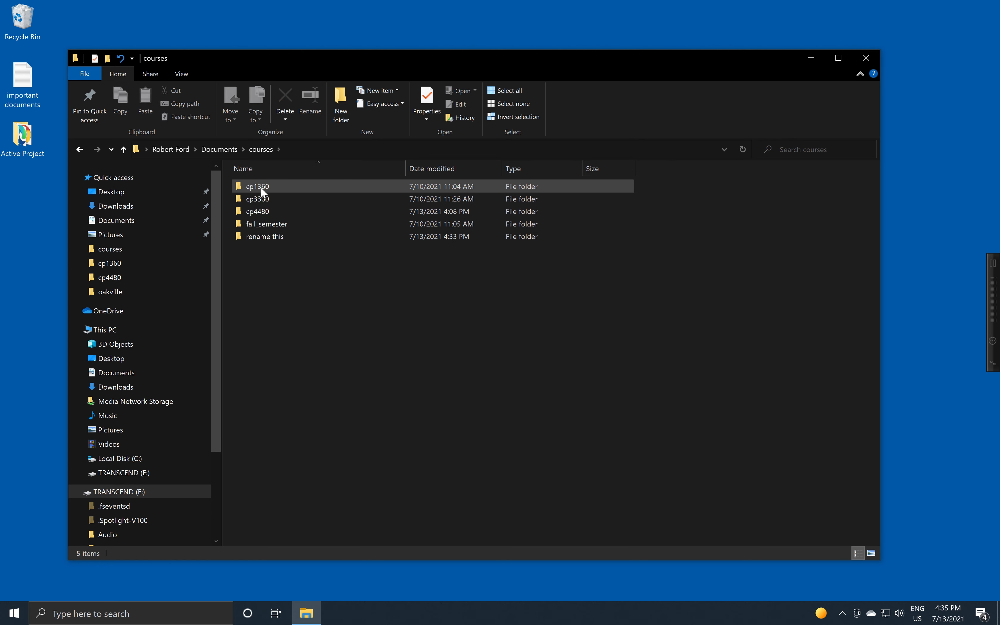
mouse_move(261, 187)
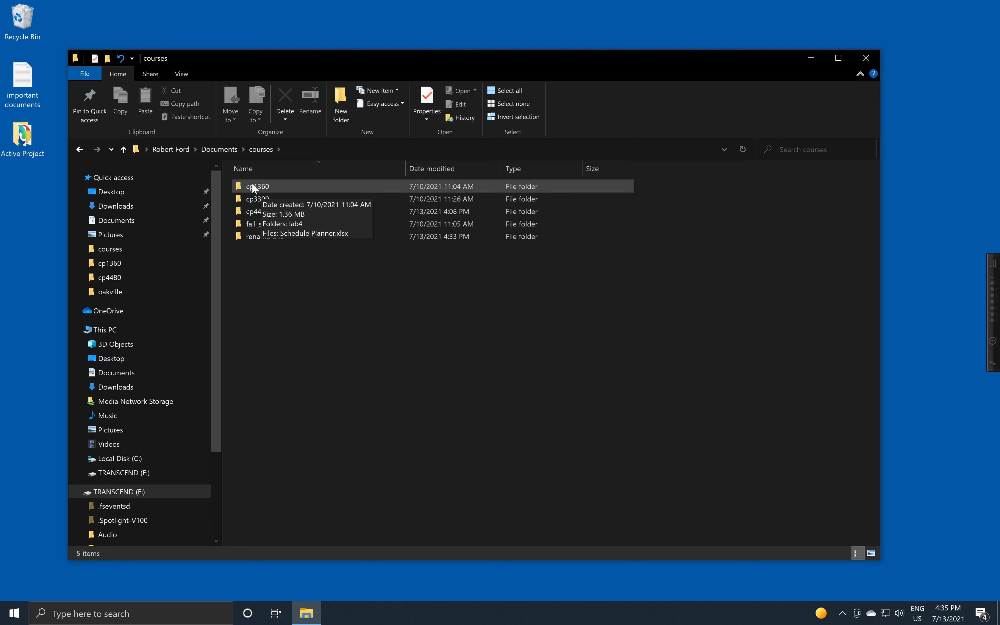
left_click(253, 189)
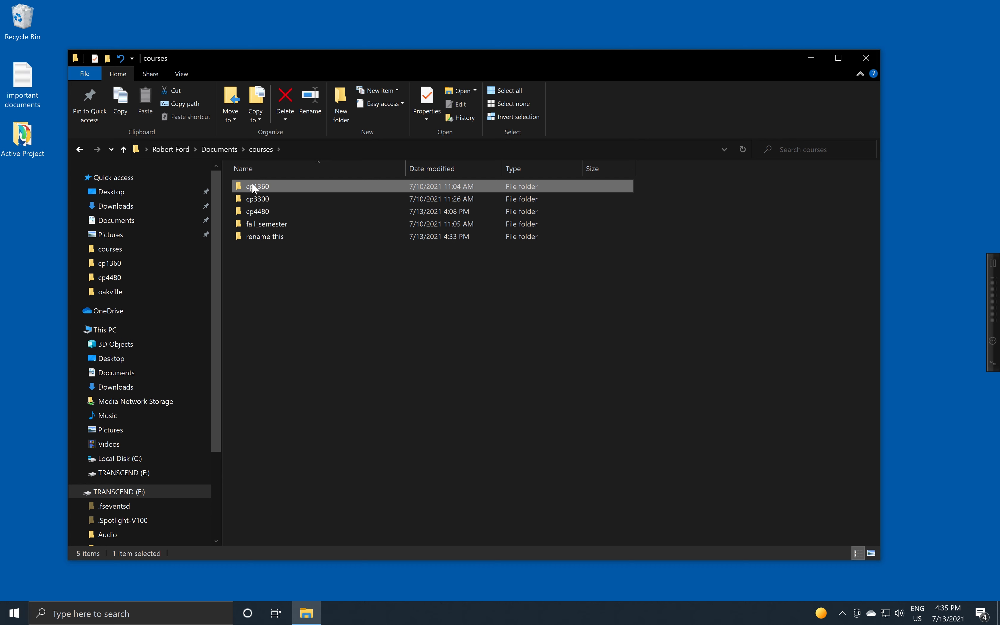
left_click_drag(253, 186, 279, 230)
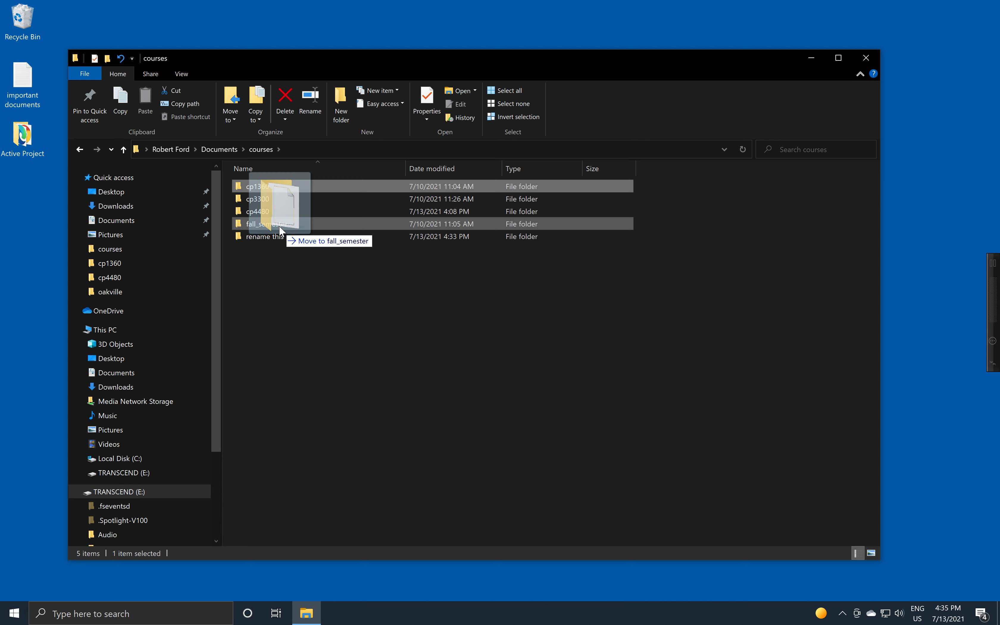
left_click_drag(279, 230, 280, 231)
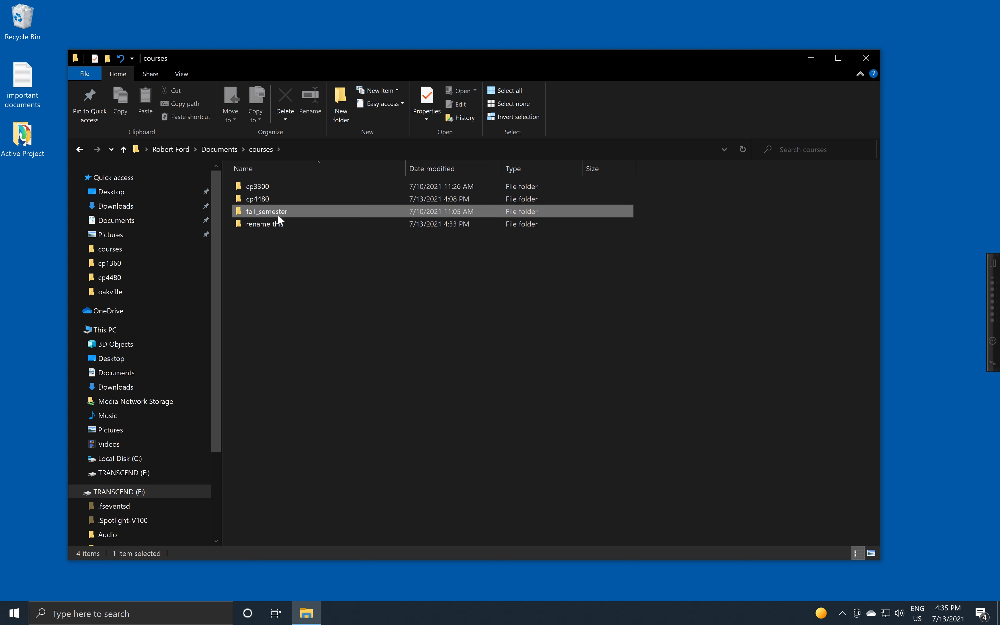
double_click(277, 214)
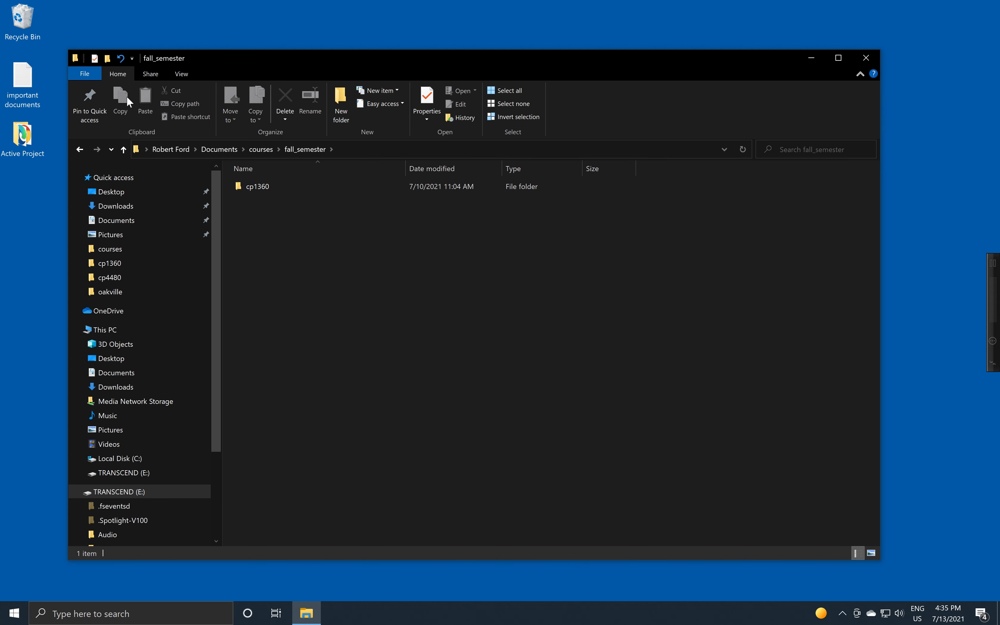
left_click(78, 146)
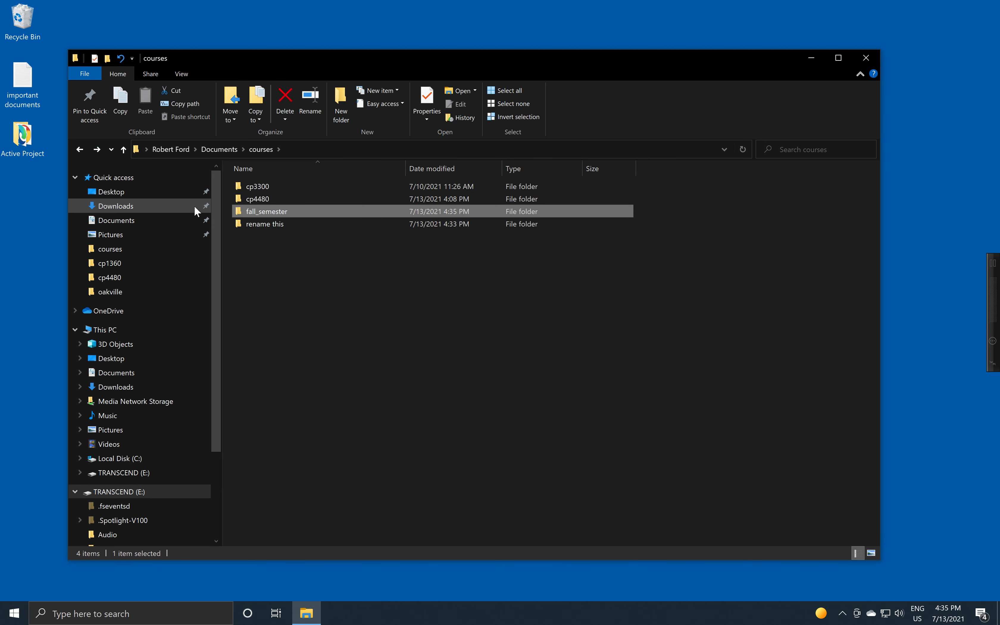
left_click(121, 57)
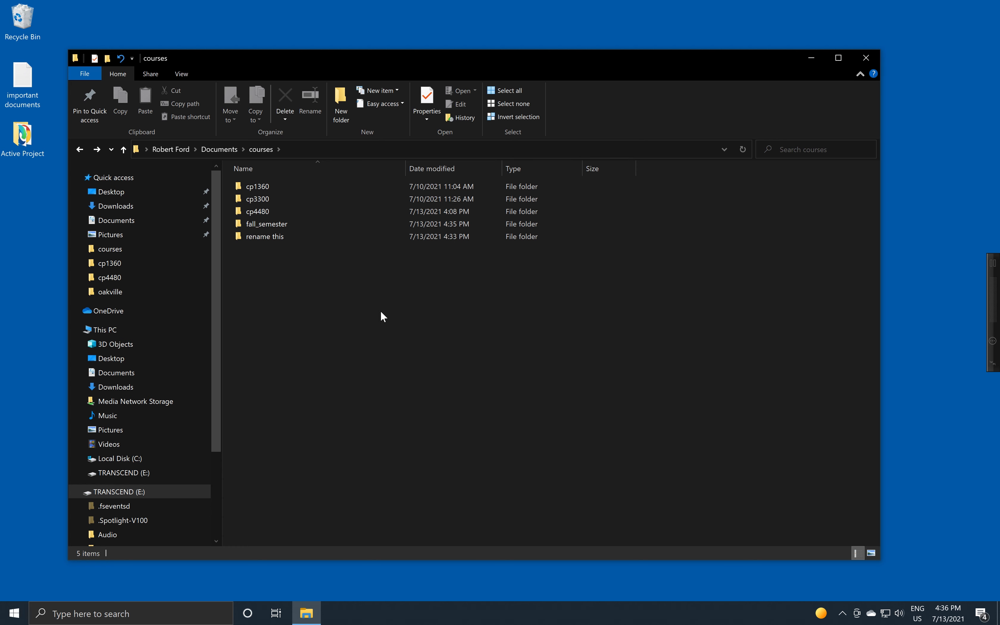
Remove the Undo command from the Quick Access Toolbar and add it back.
left_click(131, 59)
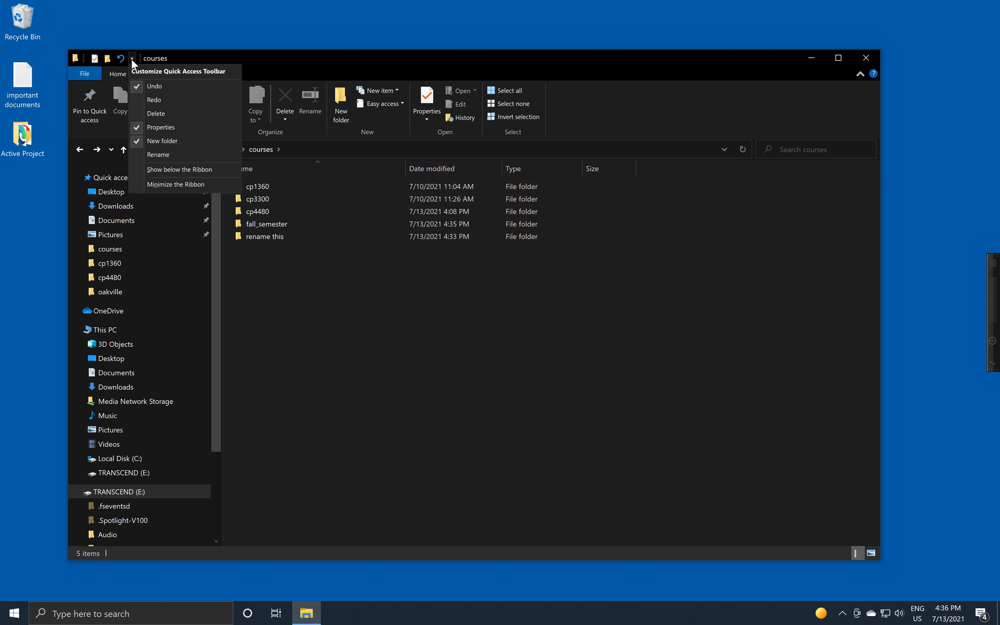
left_click(137, 86)
left_click(119, 58)
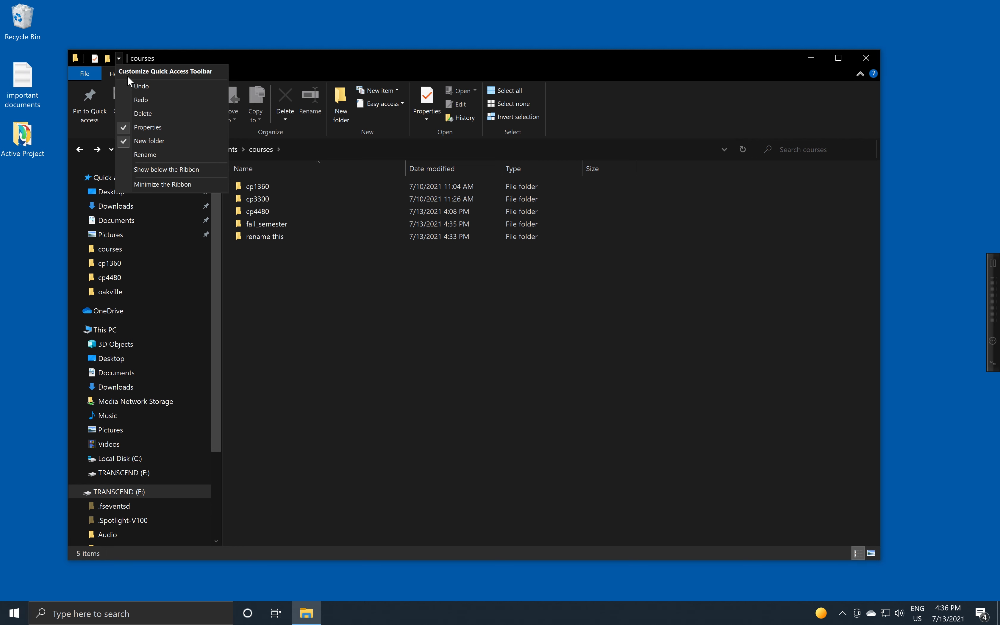
left_click(130, 86)
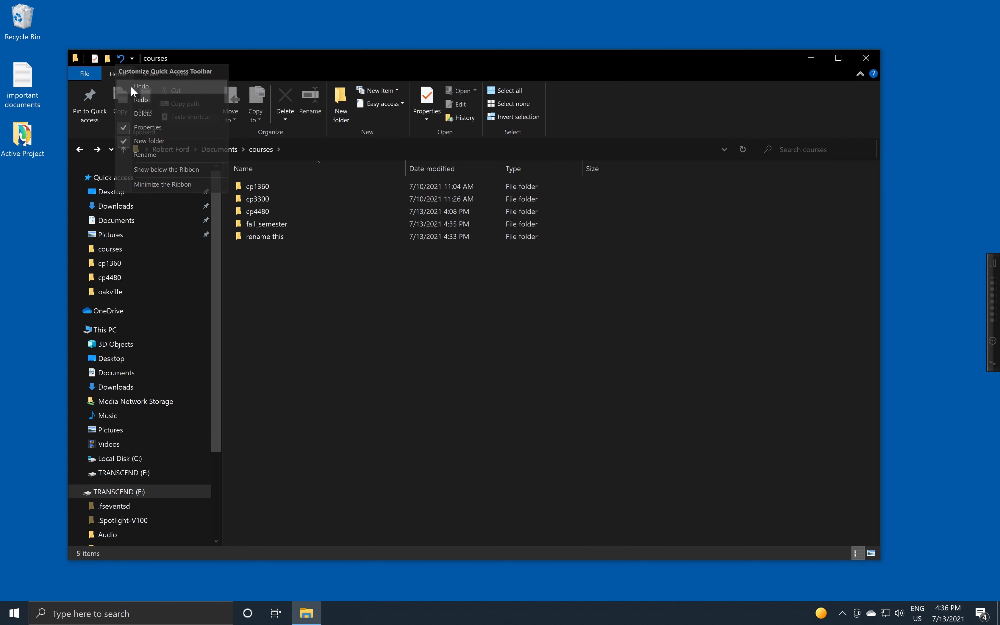
left_click(132, 61)
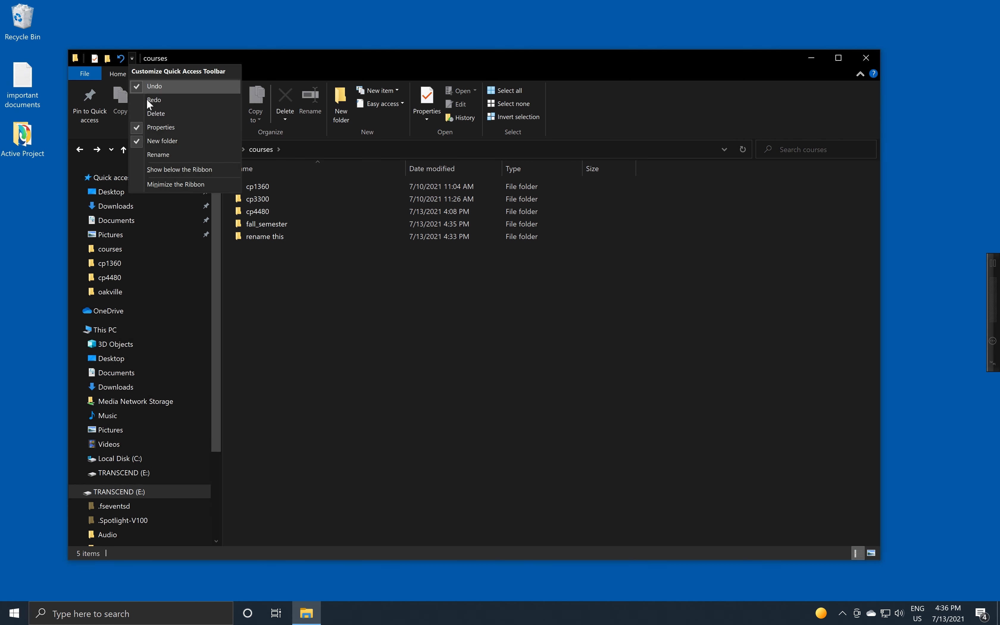
left_click(292, 54)
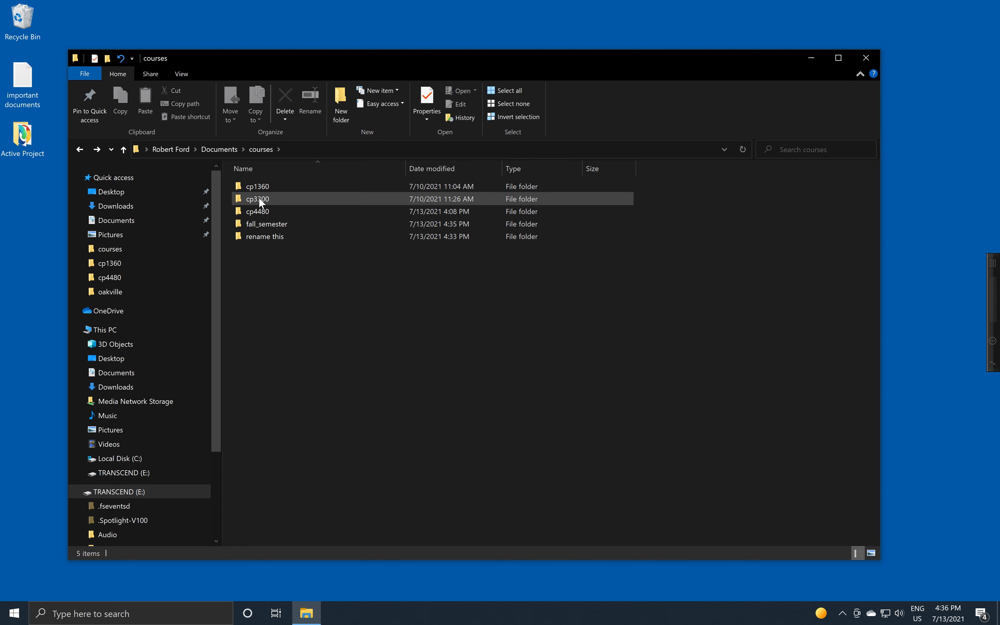
Cut the cp1360 folder from courses and paste it into fall_semester, and undo the move back in courses.
mouse_move(255, 186)
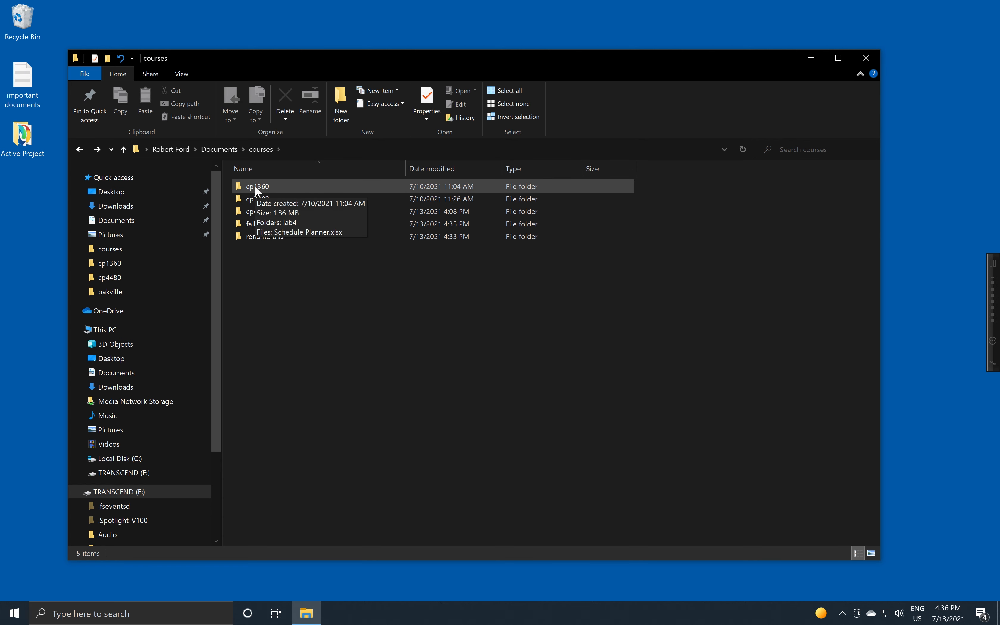
left_click(239, 184)
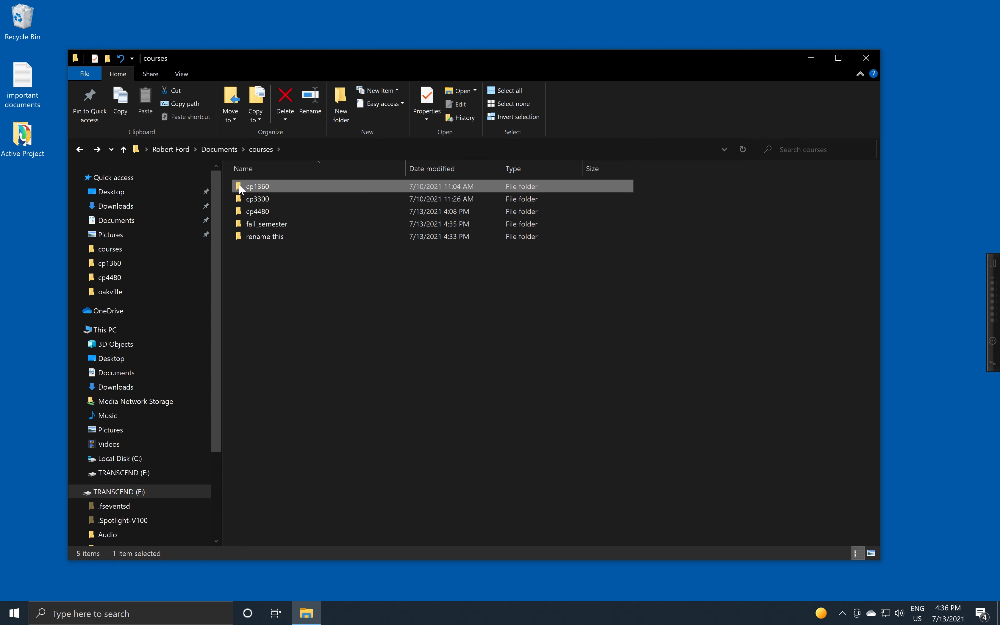
left_click(175, 90)
left_click(303, 328)
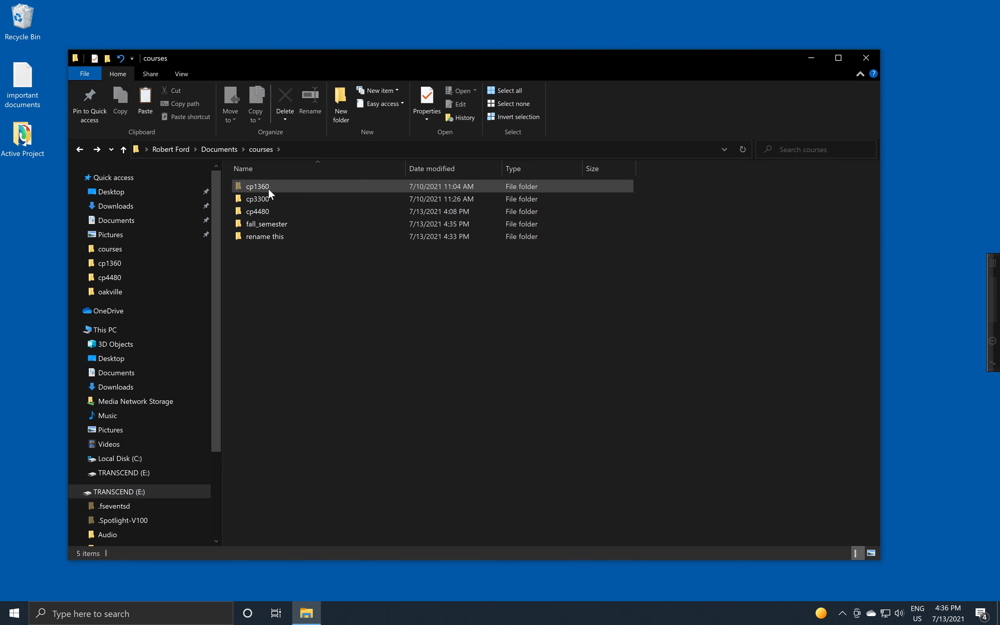
double_click(252, 224)
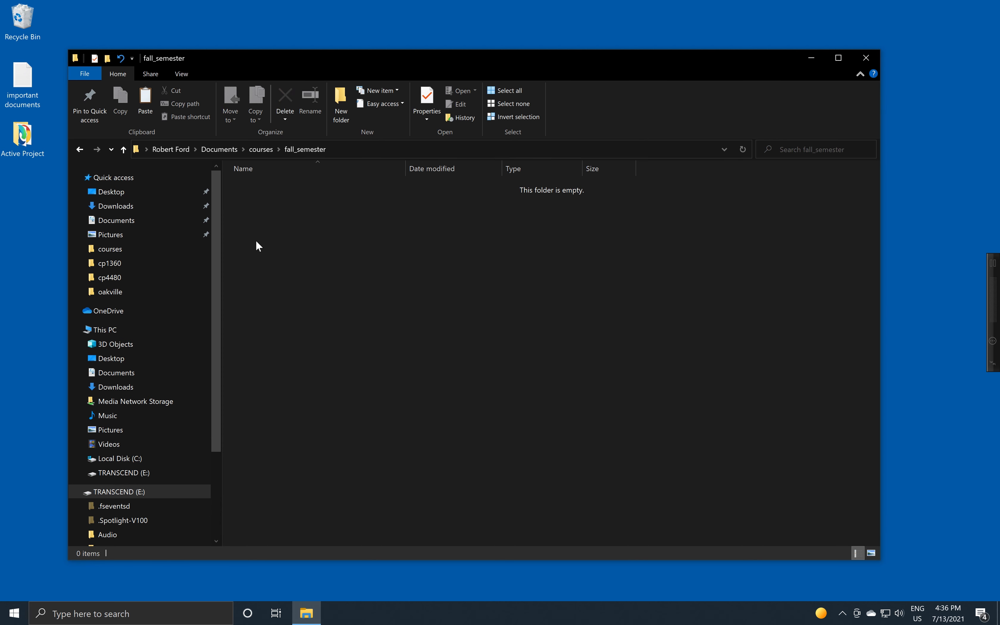
left_click(144, 98)
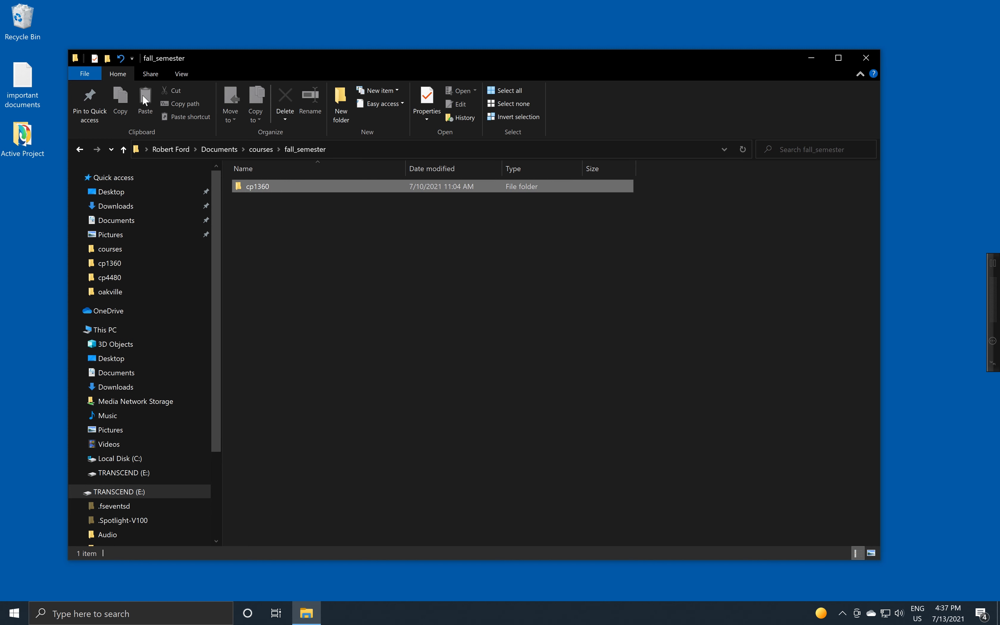
left_click(261, 149)
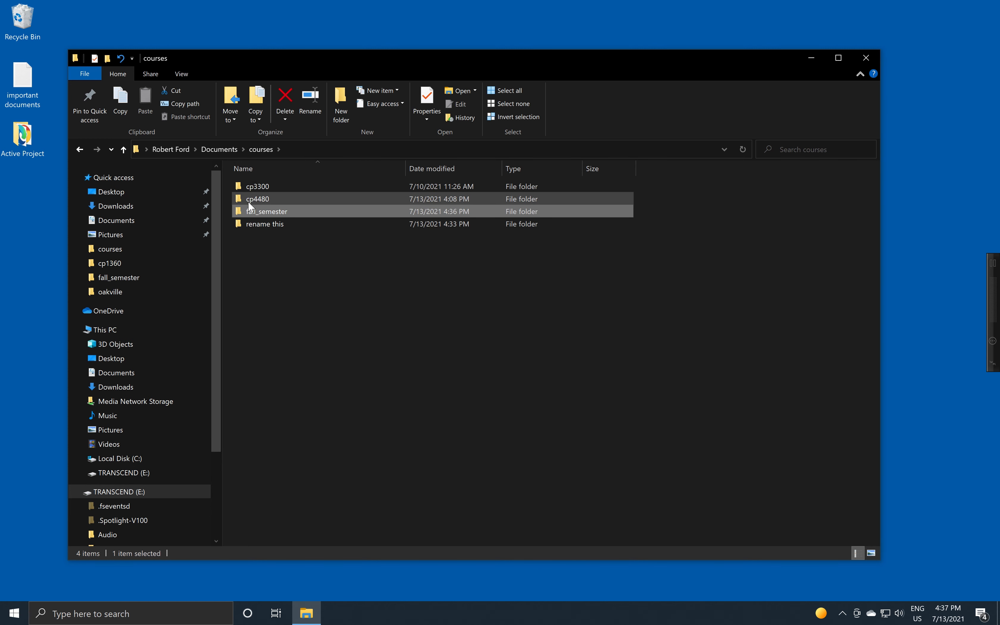
left_click(120, 59)
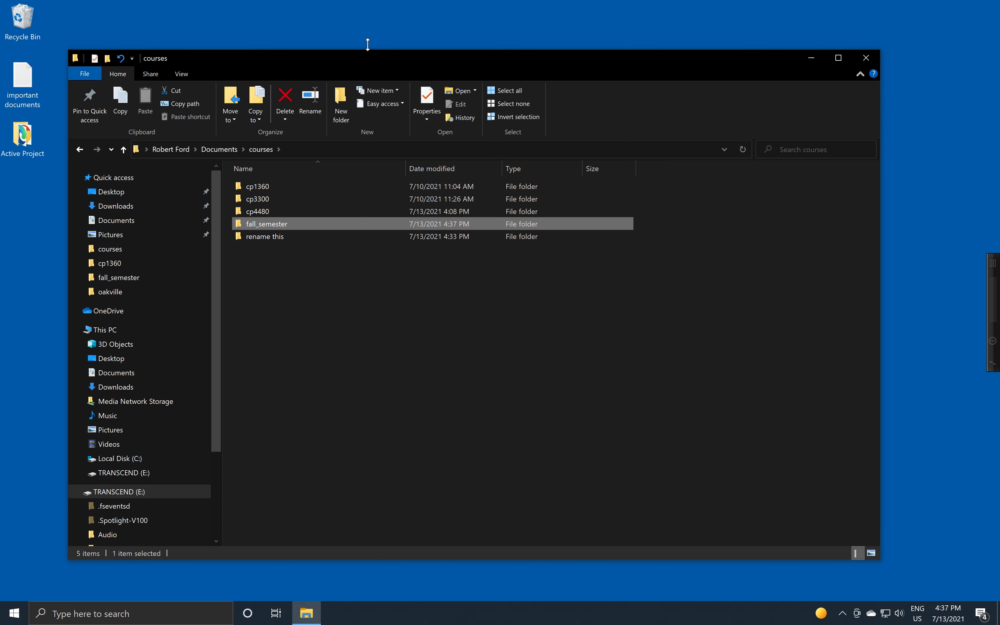
Place the courses window at the desktop's left edge and narrow it to a little over half the desktop width.
left_click_drag(376, 57, 295, 31)
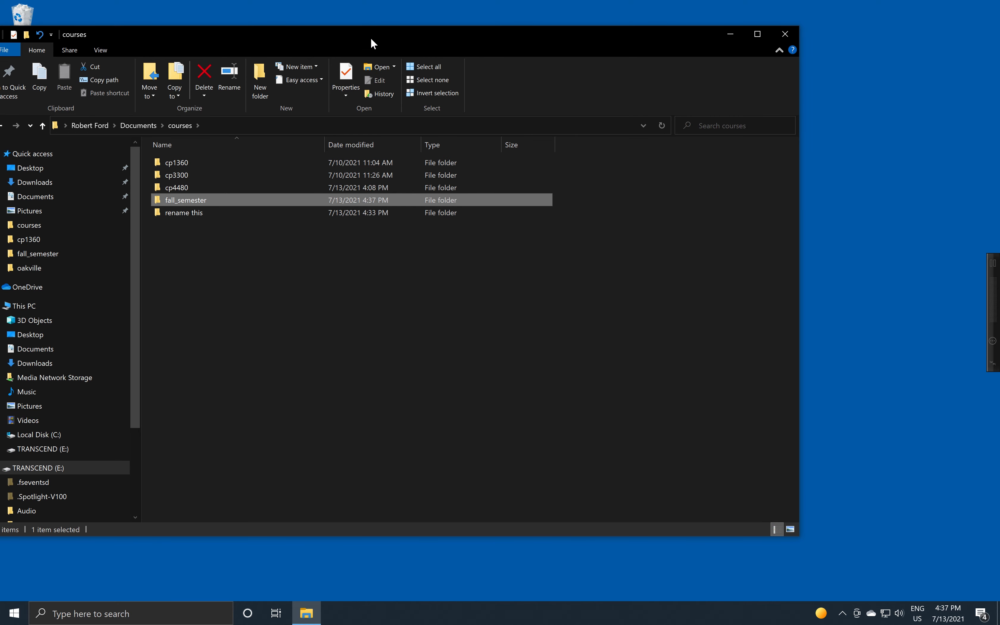
mouse_move(371, 39)
left_mouse_down()
mouse_move(411, 33)
mouse_move(387, 40)
left_mouse_up()
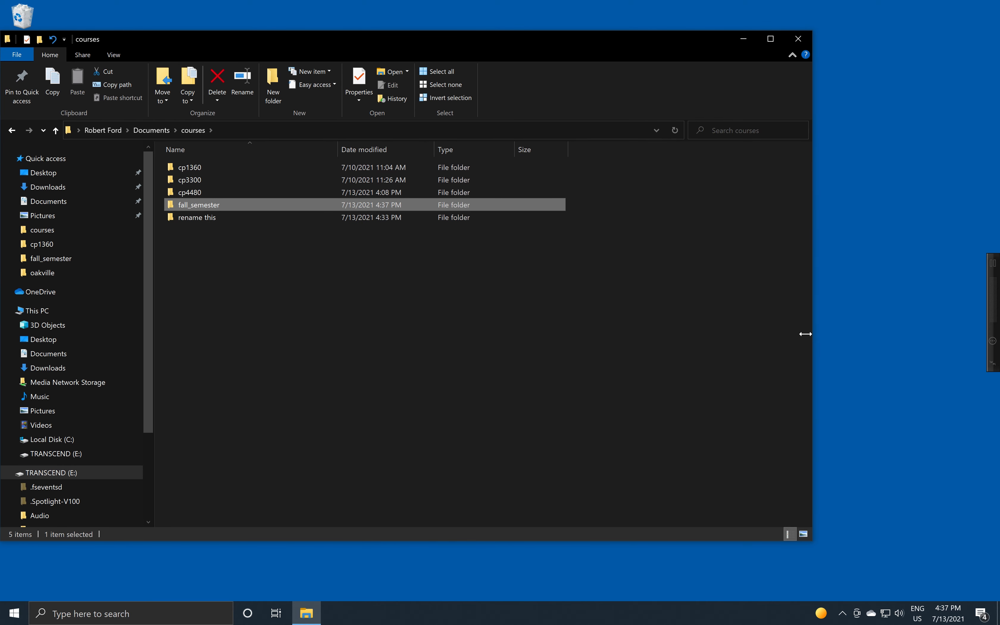
left_click_drag(805, 334, 574, 316)
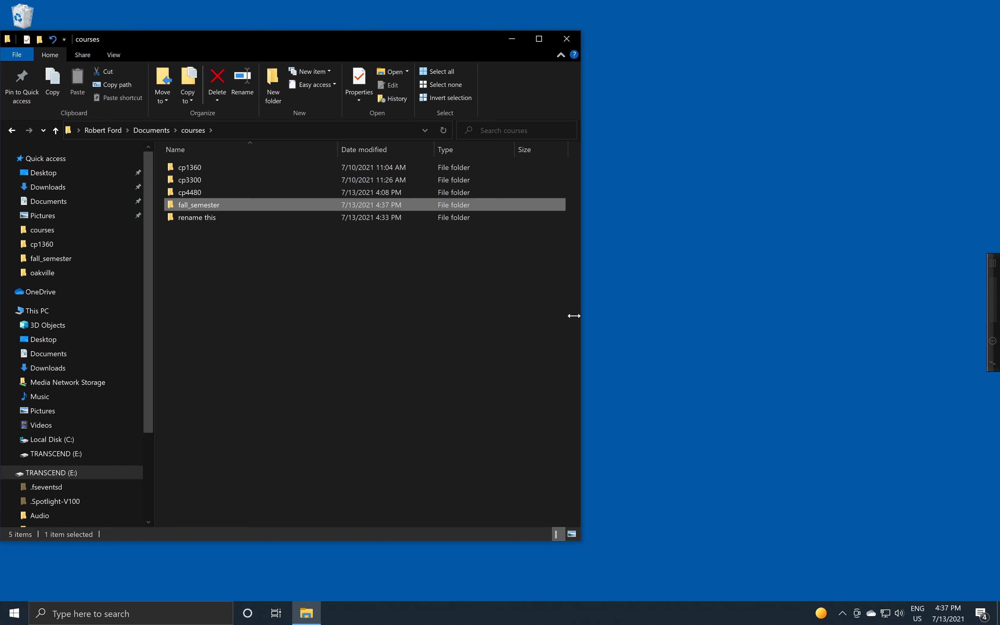
Open a second File Explorer window on the fall_semester folder inside courses and place it beside the courses window.
key("super+e")
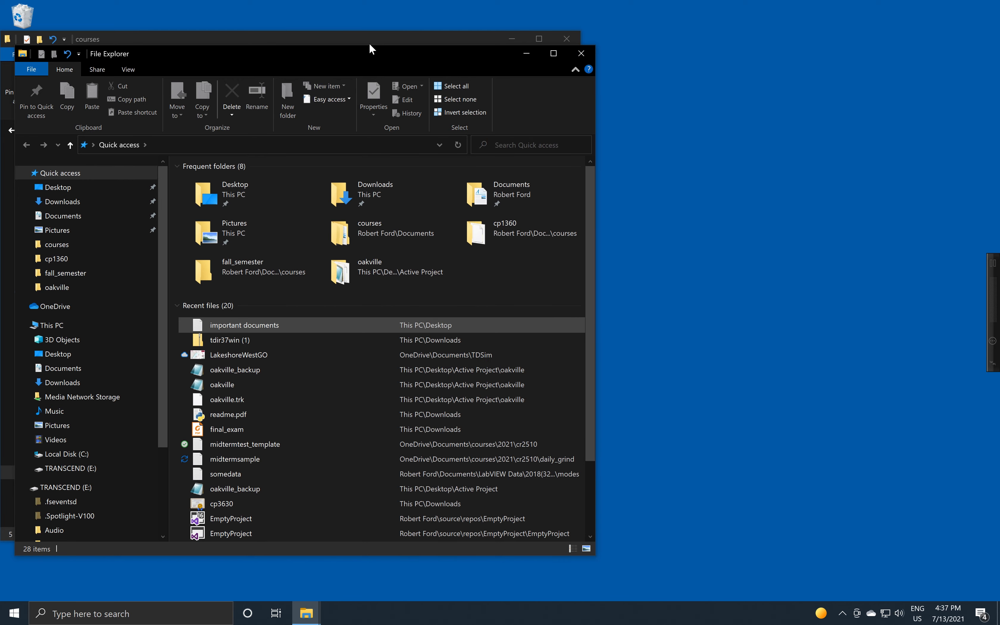
left_click_drag(276, 54, 534, 57)
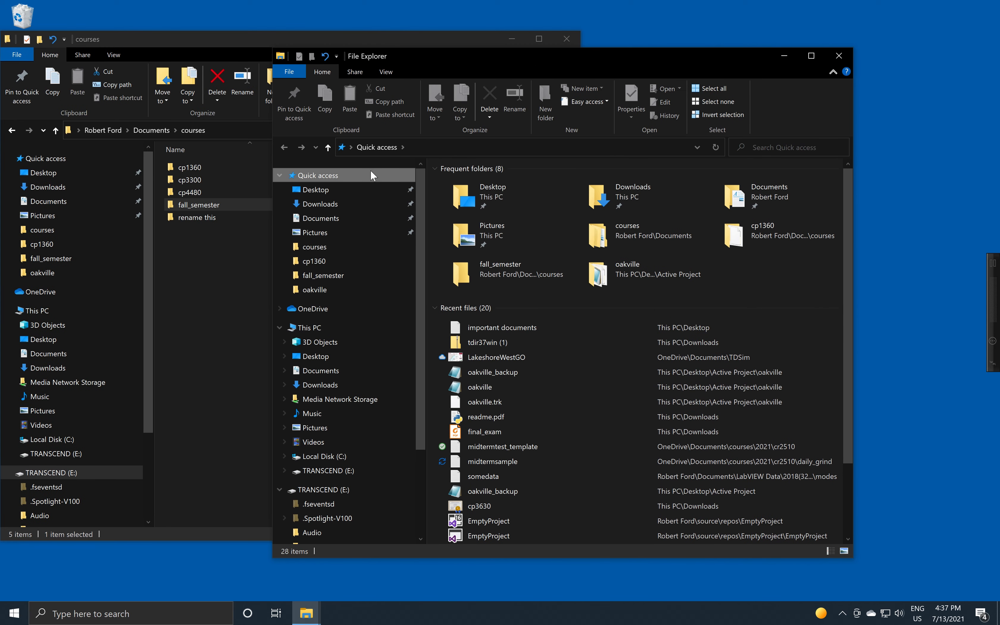
left_click(317, 248)
double_click(477, 222)
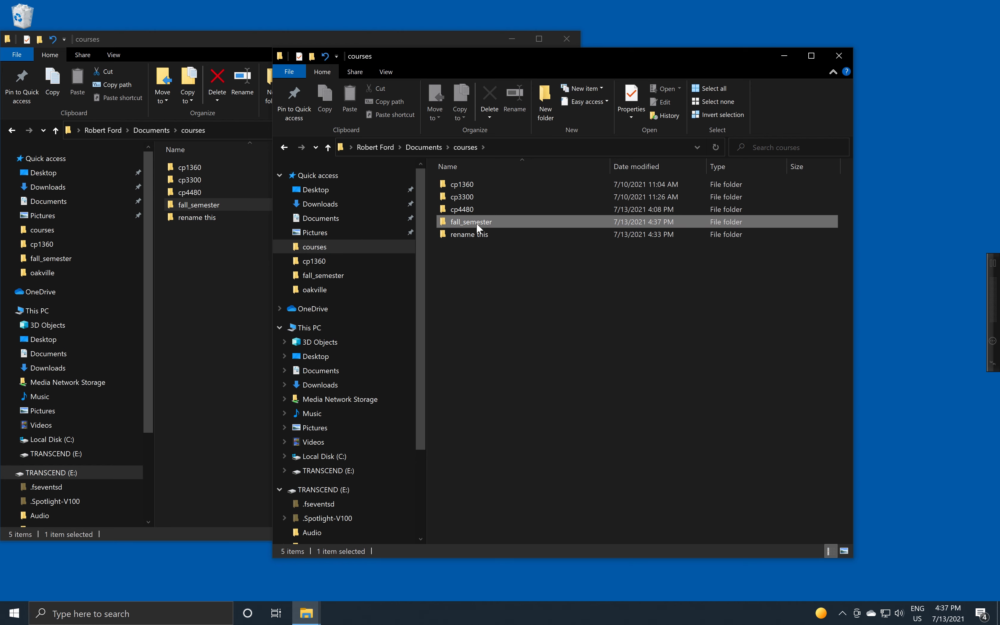
left_click_drag(418, 58, 730, 32)
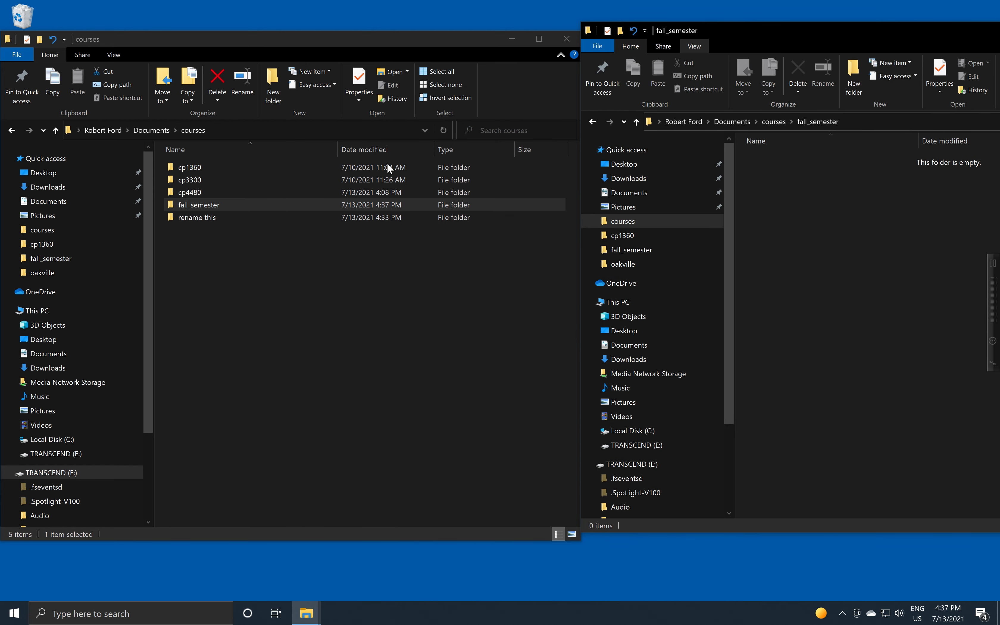
Move cp1360 from the courses window into the fall_semester window, check it inside fall_semester, and undo the move.
left_click(277, 282)
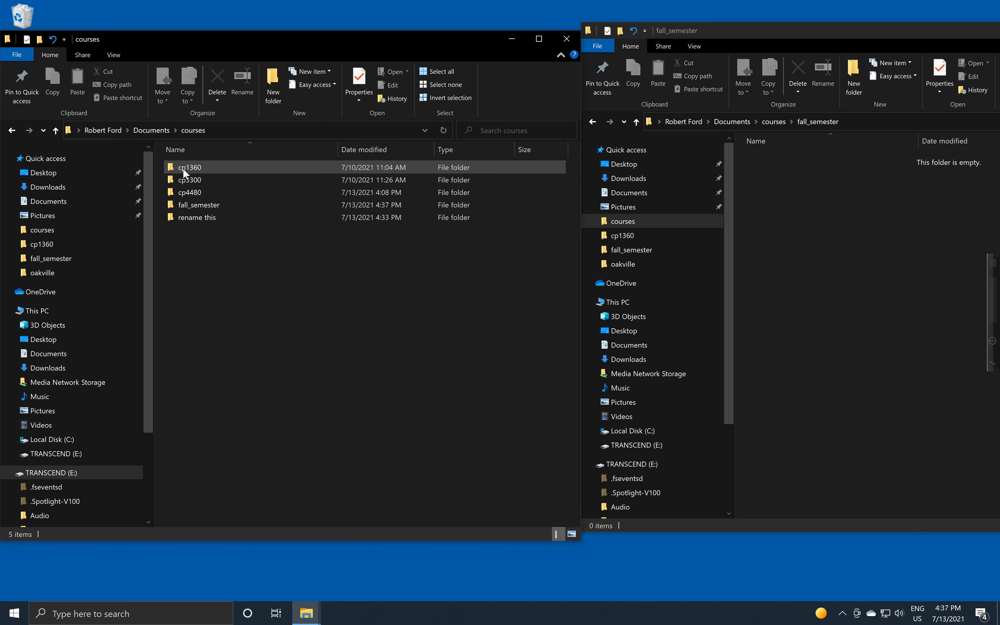
mouse_move(182, 167)
left_mouse_down()
mouse_move(208, 173)
mouse_move(213, 204)
mouse_move(191, 168)
left_mouse_up()
left_click_drag(327, 148, 796, 211)
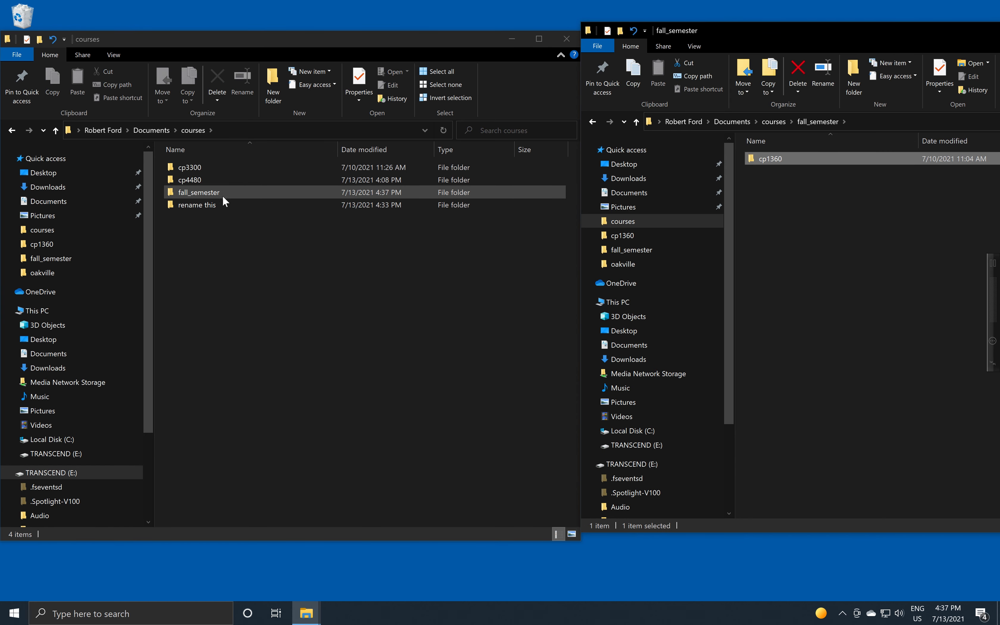
left_click(214, 193)
double_click(214, 193)
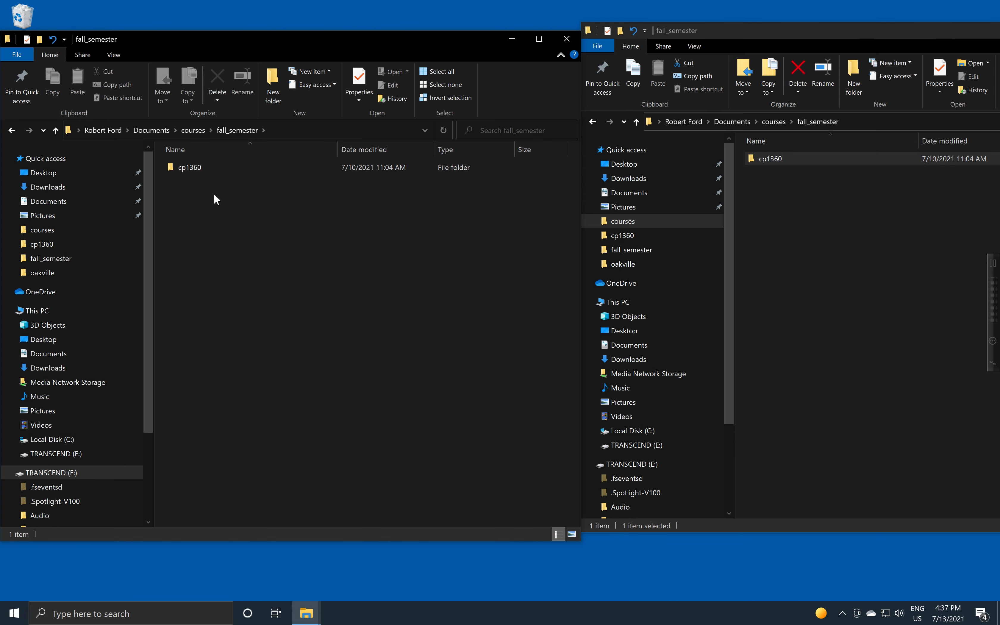
mouse_move(166, 34)
left_mouse_down()
mouse_move(203, 36)
mouse_move(164, 35)
left_mouse_up()
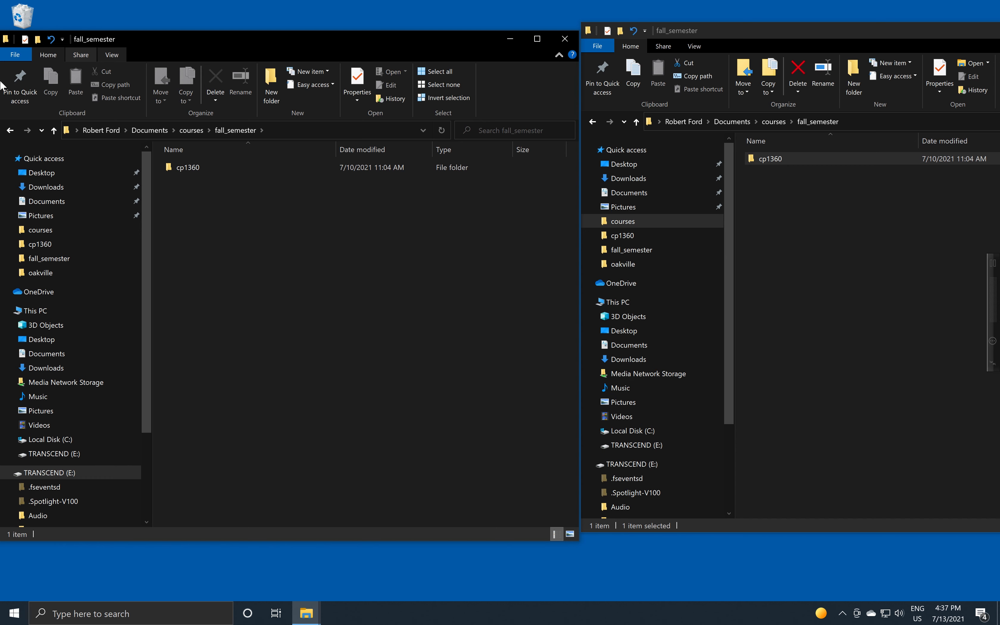
left_click(9, 131)
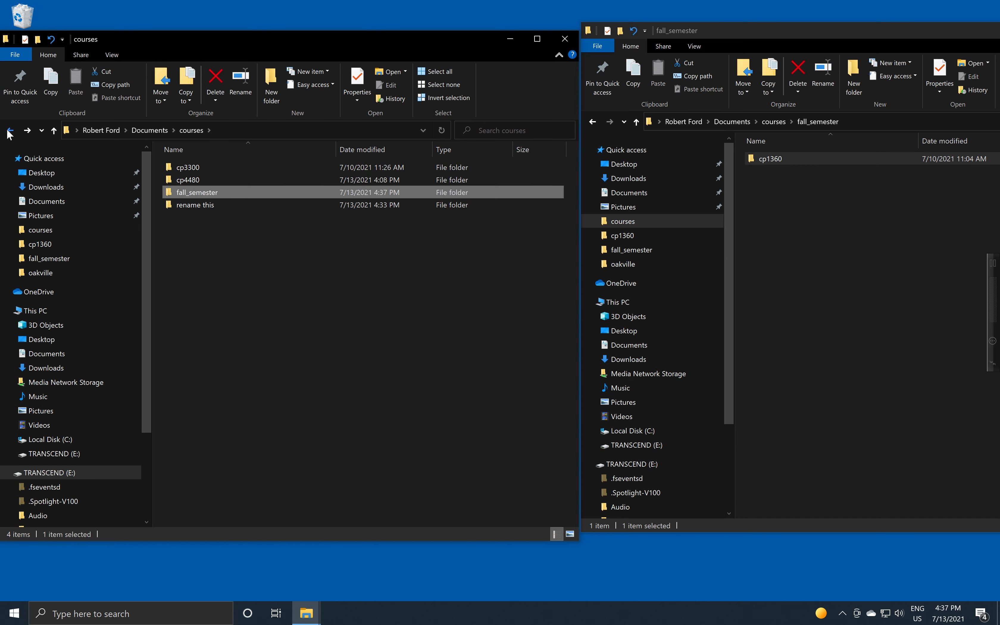
left_click(51, 43)
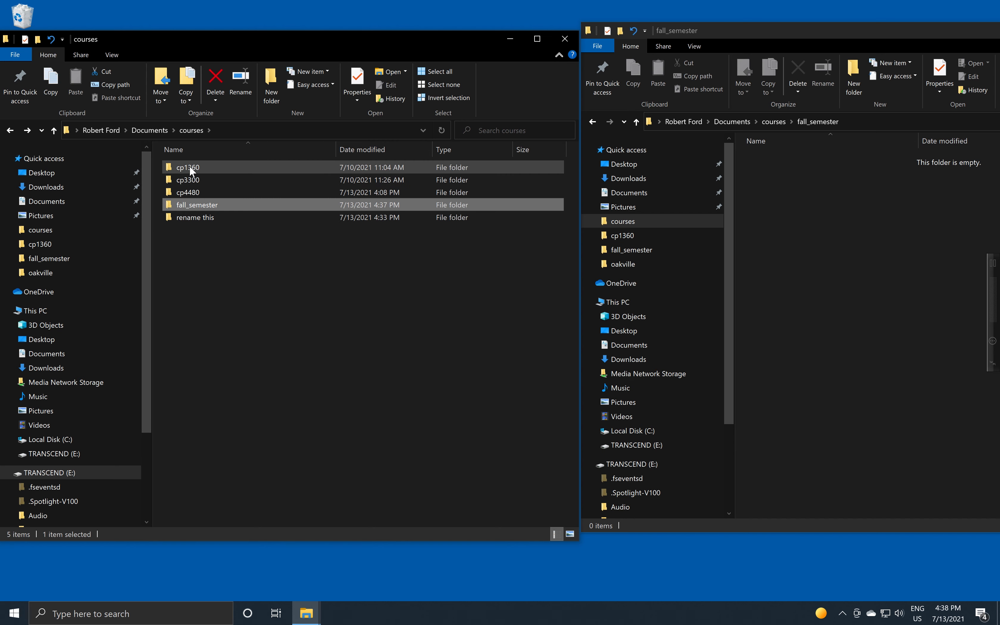
Move the cp3300 folder from the courses window into fall_semester and undo that move.
left_click_drag(193, 178, 209, 204)
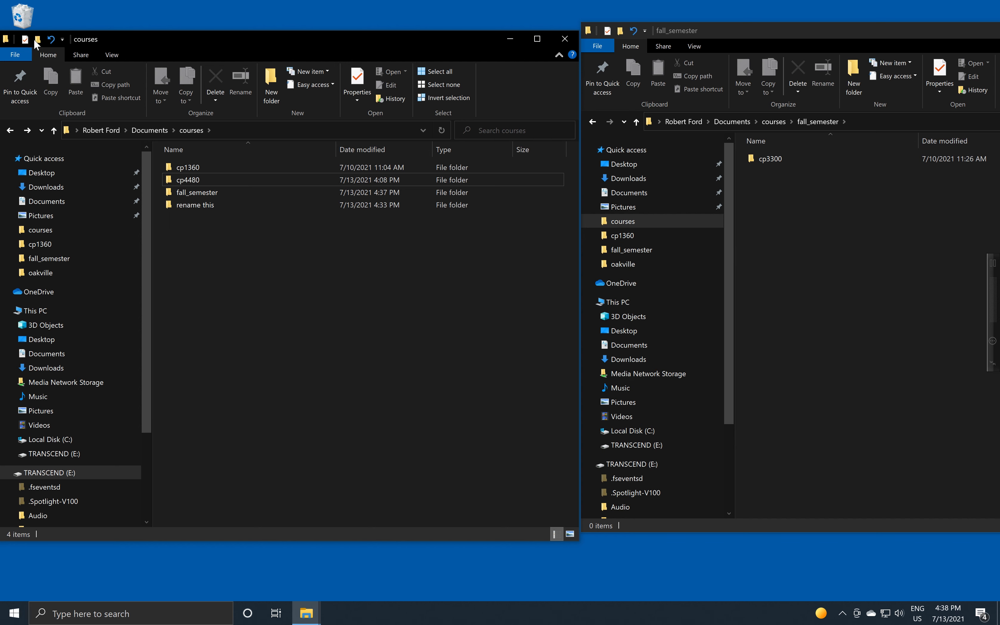
left_click(50, 38)
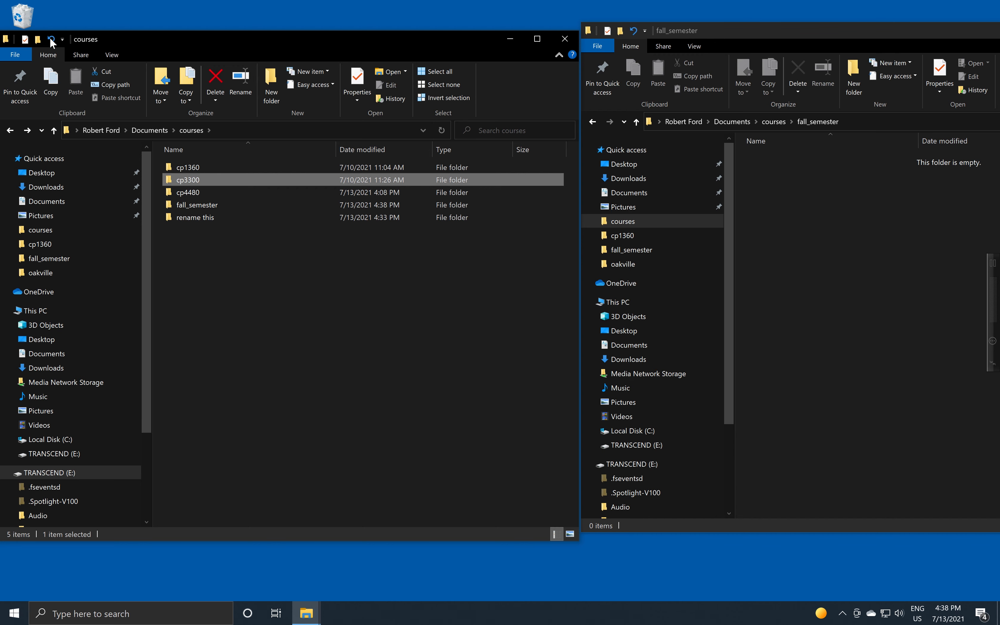
Open an additional File Explorer window and close it again.
key("super+e")
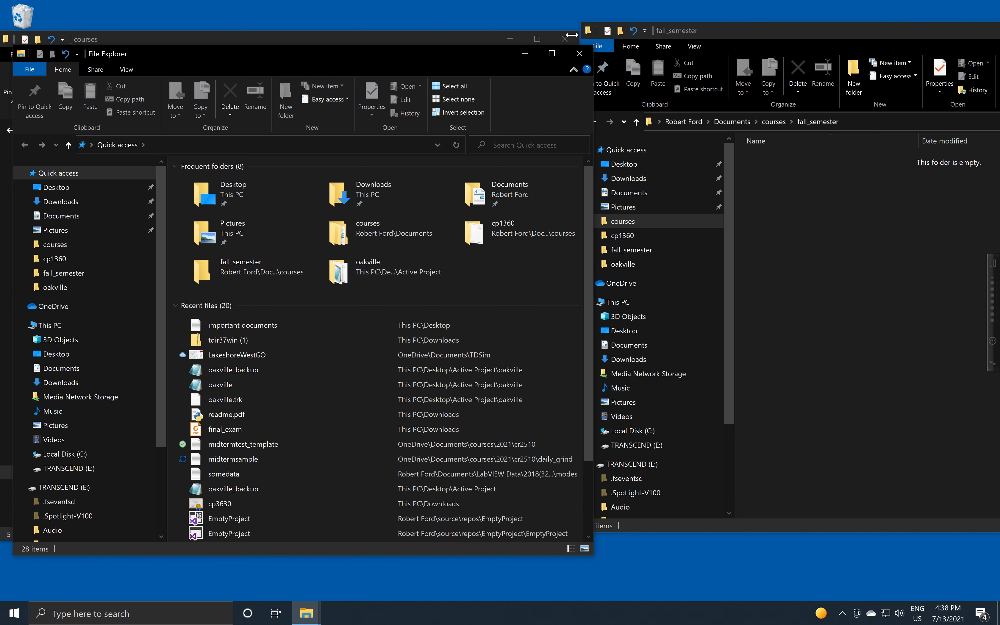
left_click(579, 54)
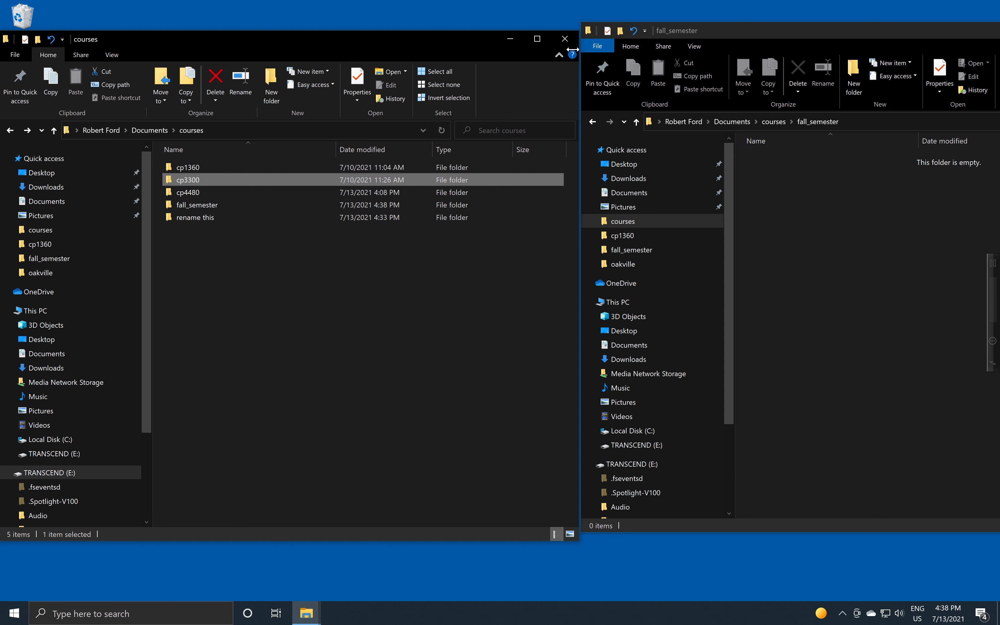
Show the TRANSCEND (E:) drive in the second window and copy the cp1360 folder from courses onto it.
left_click(630, 465)
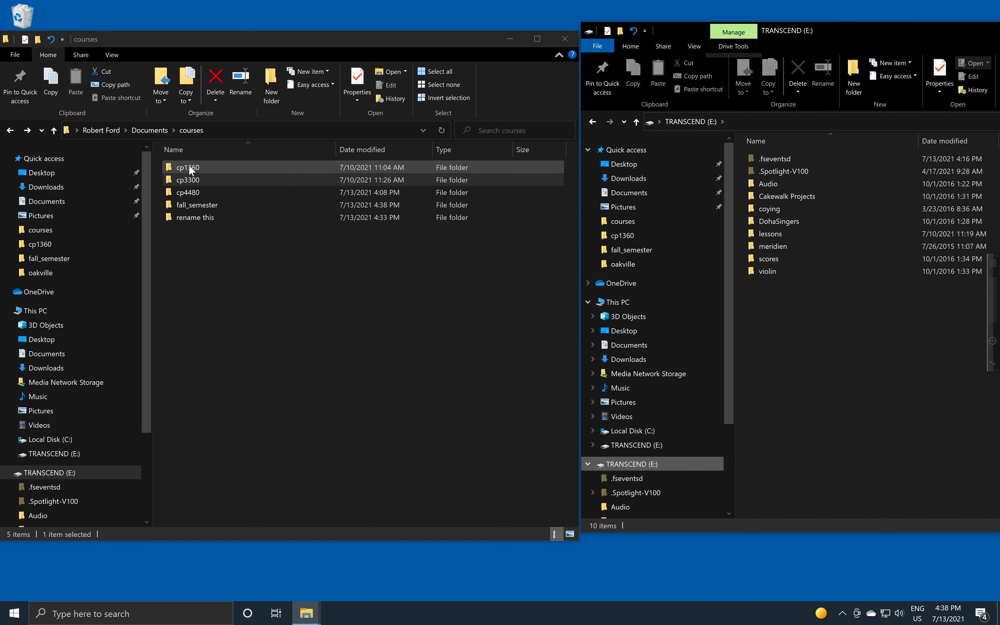
left_click_drag(189, 165, 805, 342)
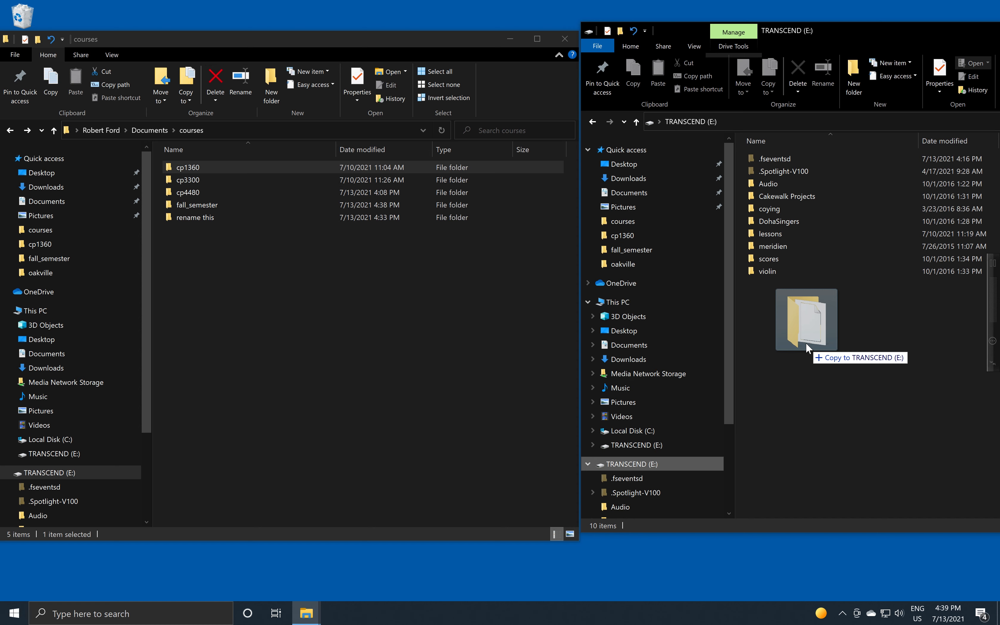
left_click_drag(806, 344, 806, 345)
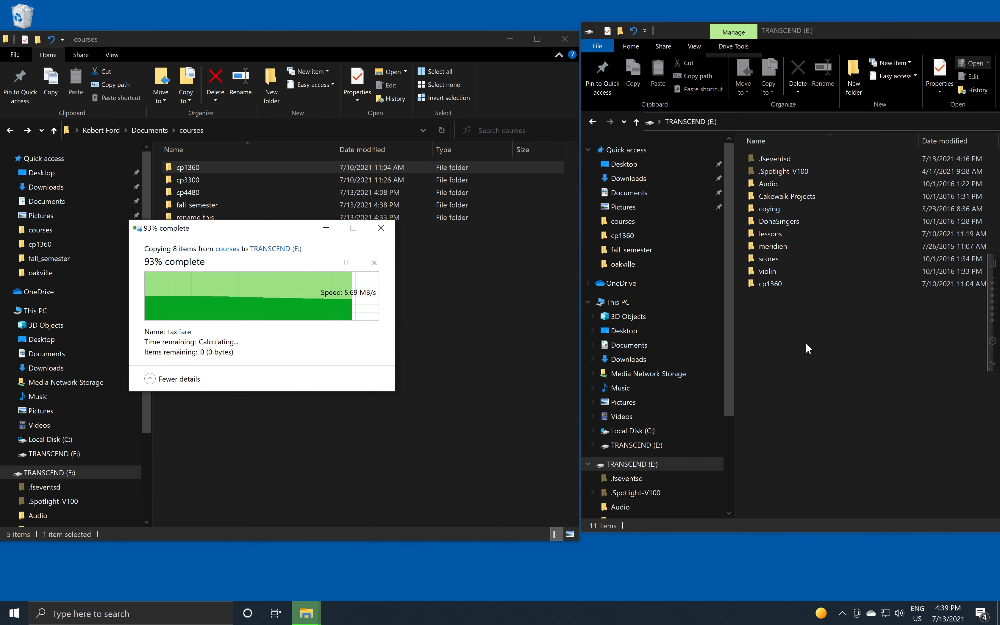